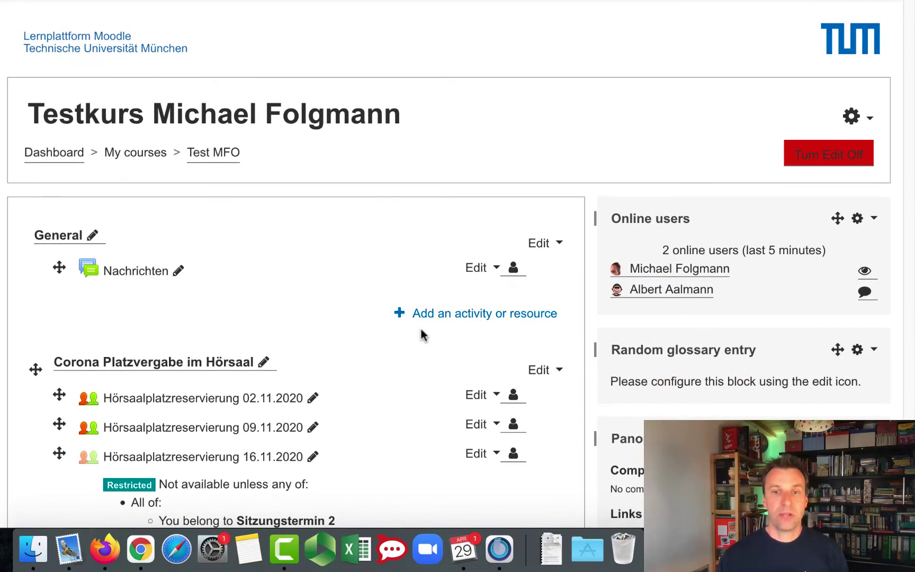
# Add an Assignment activity to the course, expand all settings, and enter the name 'Assignment 1'.
pyautogui.click(460, 316)
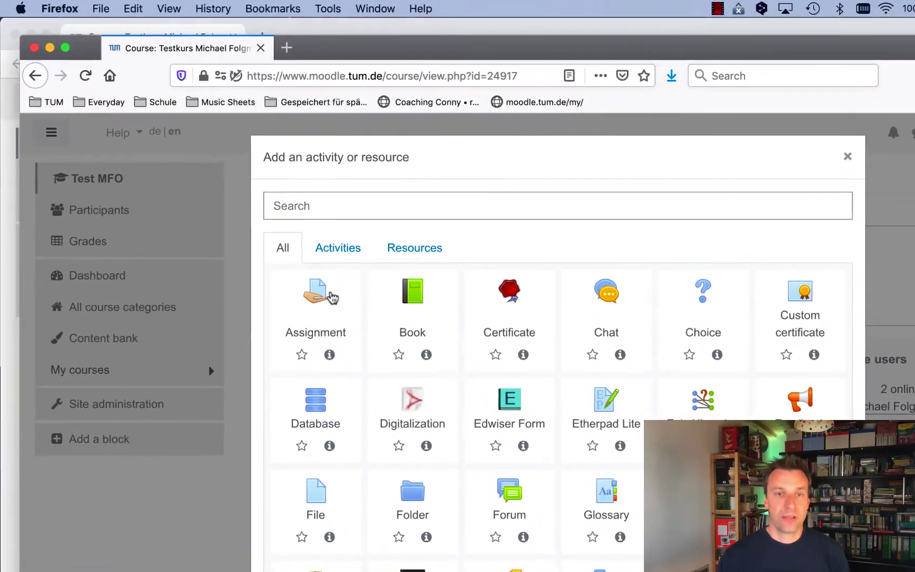
pyautogui.click(318, 298)
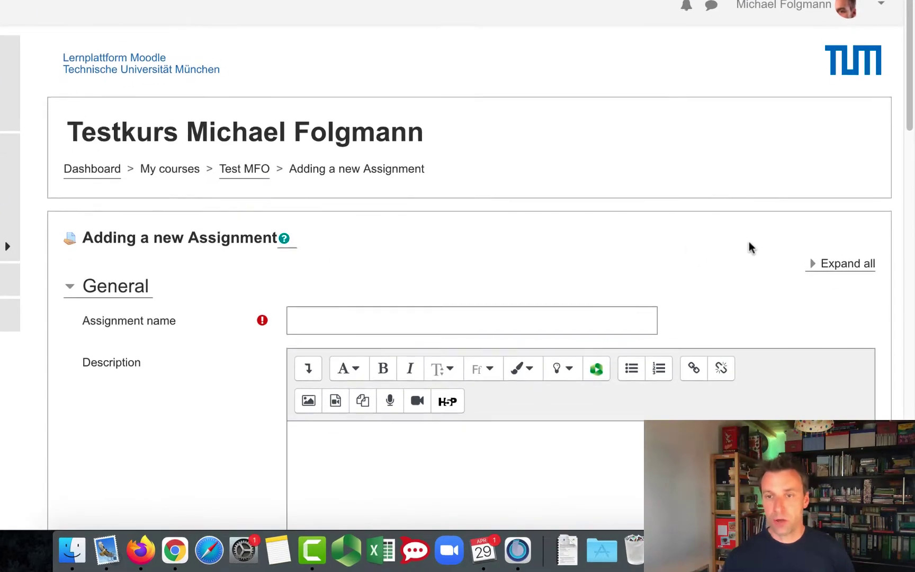
pyautogui.scroll(-1, 901, 306)
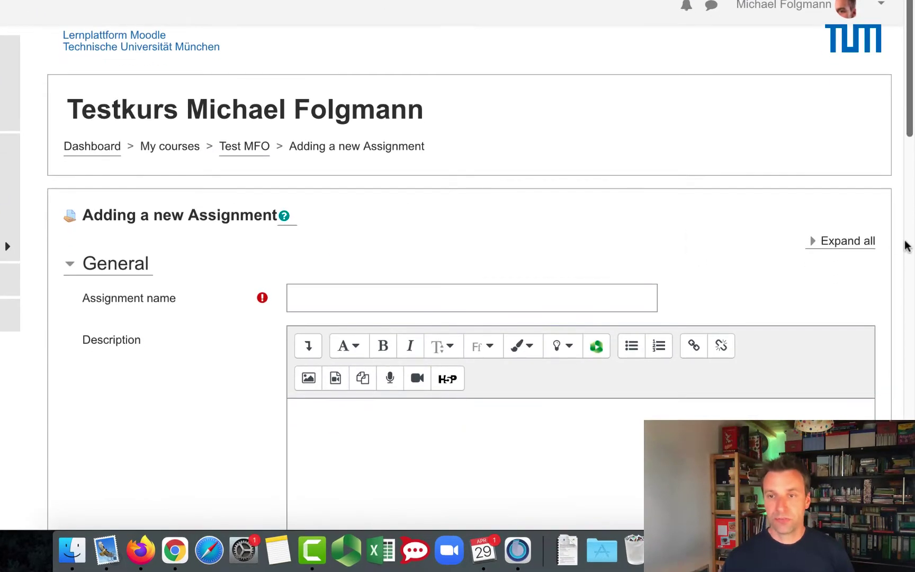
pyautogui.click(830, 241)
pyautogui.click(410, 298)
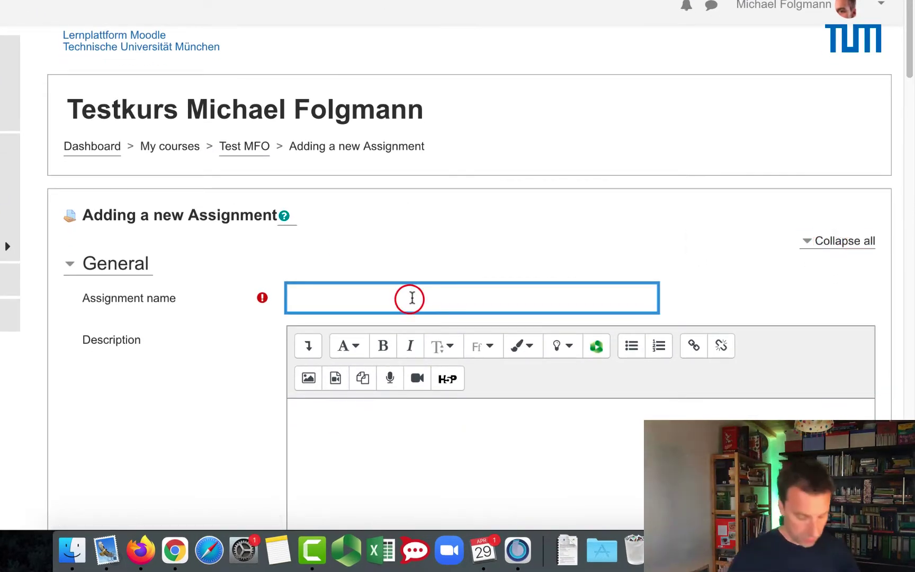
pyautogui.write('Assign')
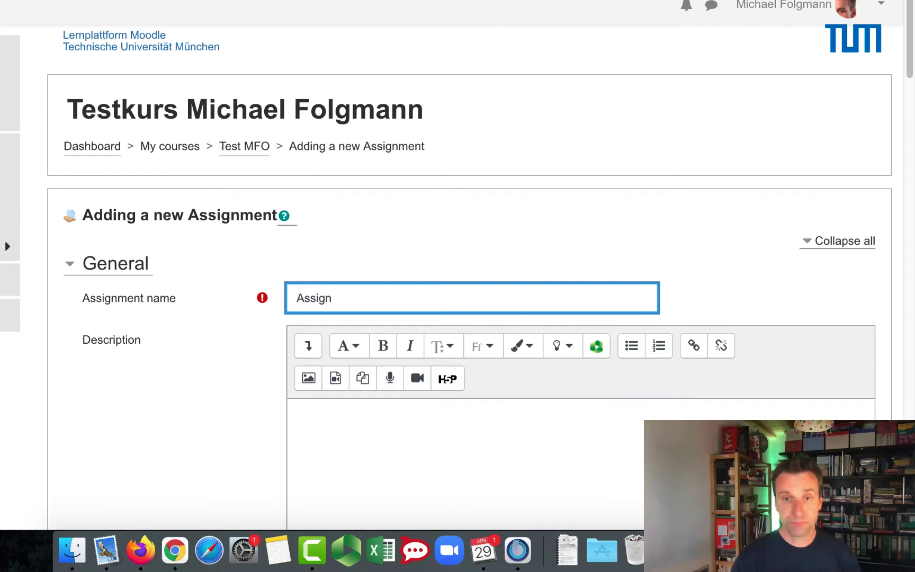
pyautogui.write('ment 1')
pyautogui.scroll(-15, 501, 209)
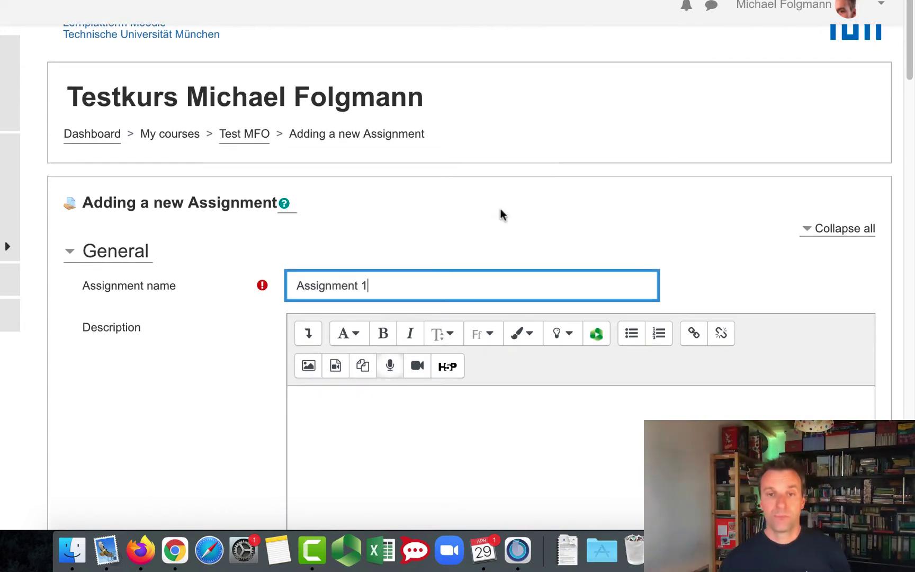
pyautogui.scroll(-5, 203, 154)
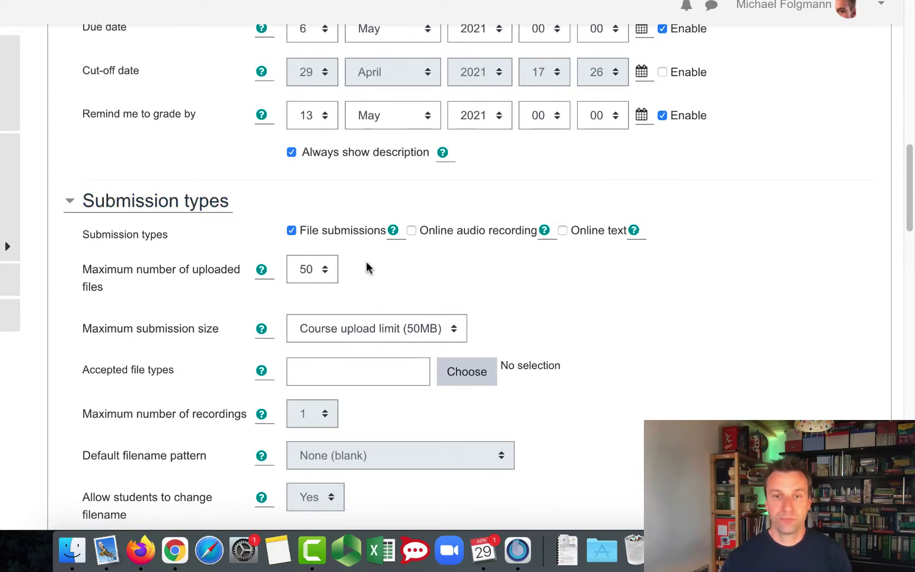
# Set the Grade type to None and save Assignment 1, returning to the course.
pyautogui.scroll(-13, 370, 267)
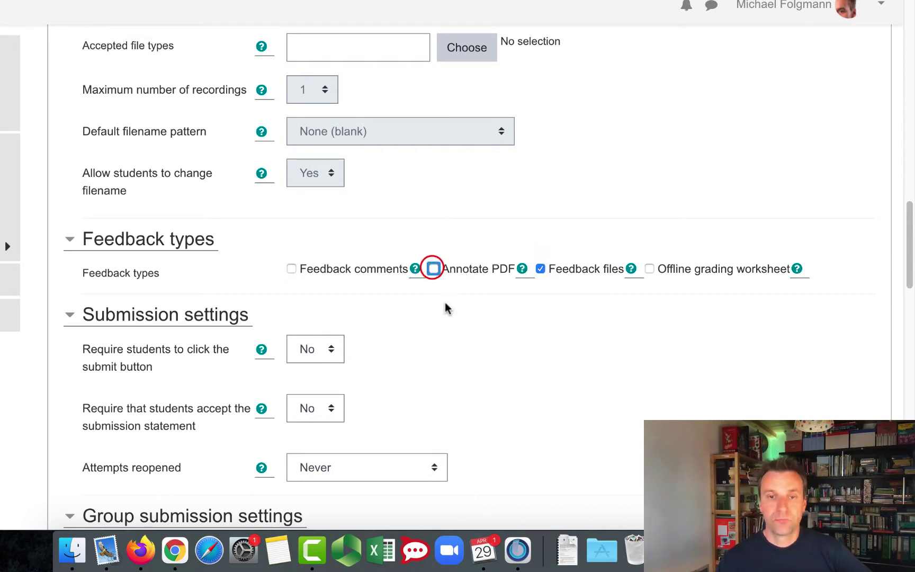
pyautogui.scroll(-20, 445, 308)
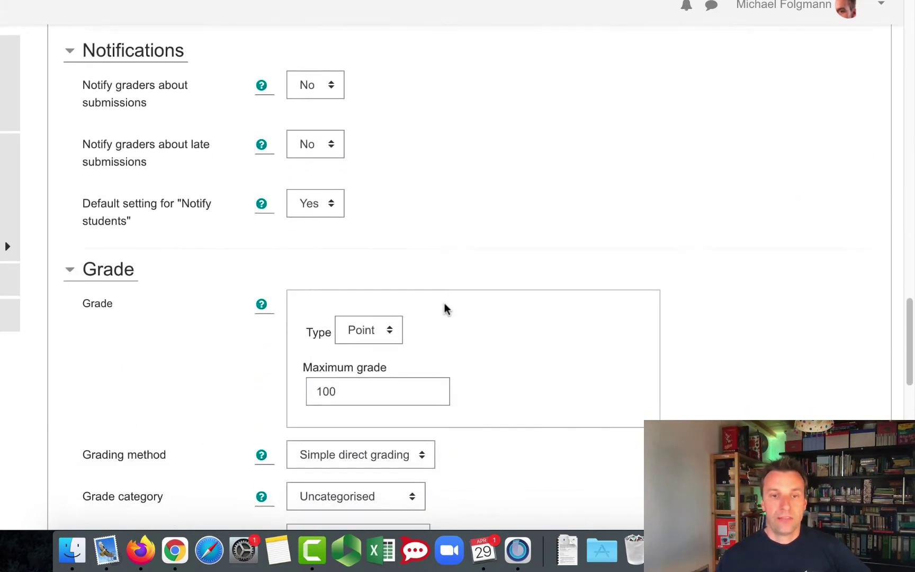
pyautogui.scroll(-2, 445, 309)
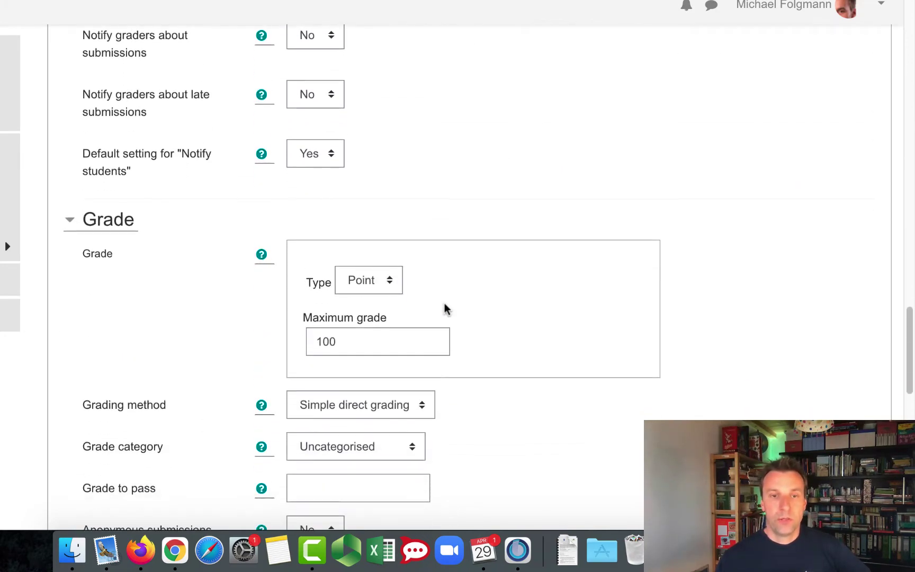
pyautogui.click(364, 286)
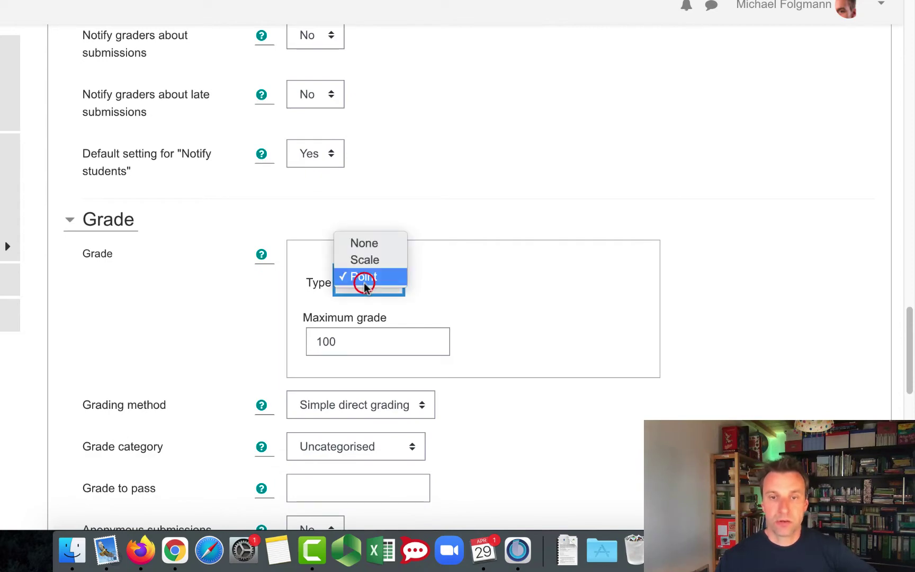
pyautogui.click(364, 247)
pyautogui.click(474, 392)
pyautogui.scroll(-11, 473, 389)
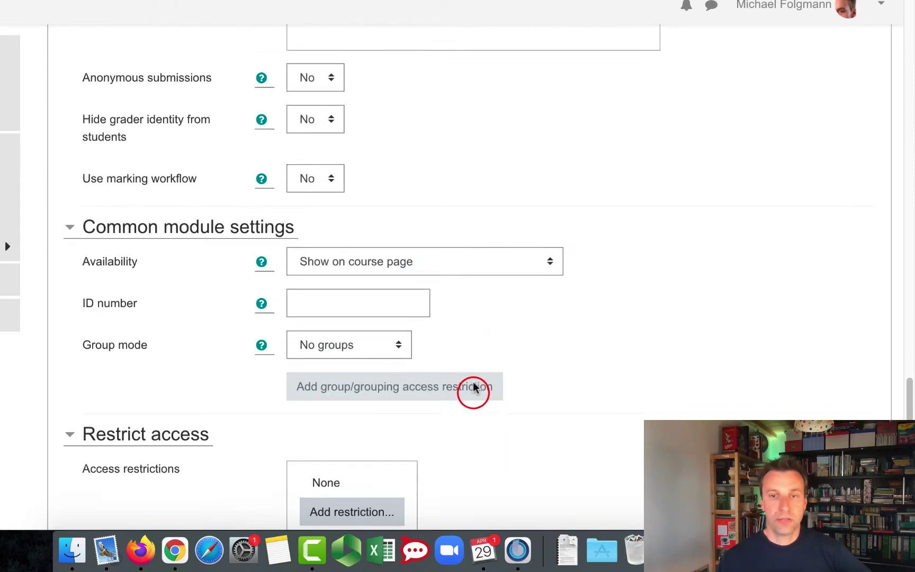
pyautogui.scroll(-12, 474, 388)
pyautogui.click(370, 405)
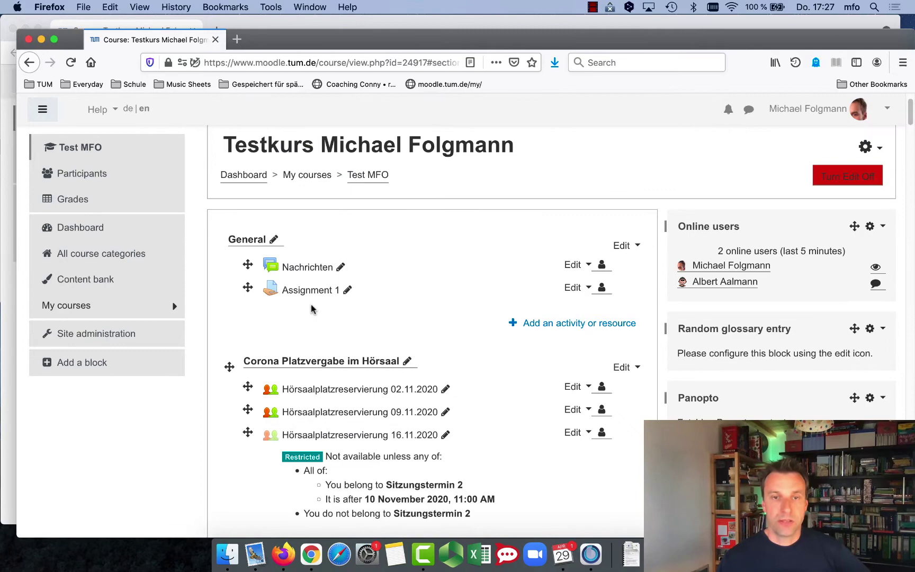
# In the student's browser, reload the course page and open Assignment 1's empty submission page.
pyautogui.click(400, 25)
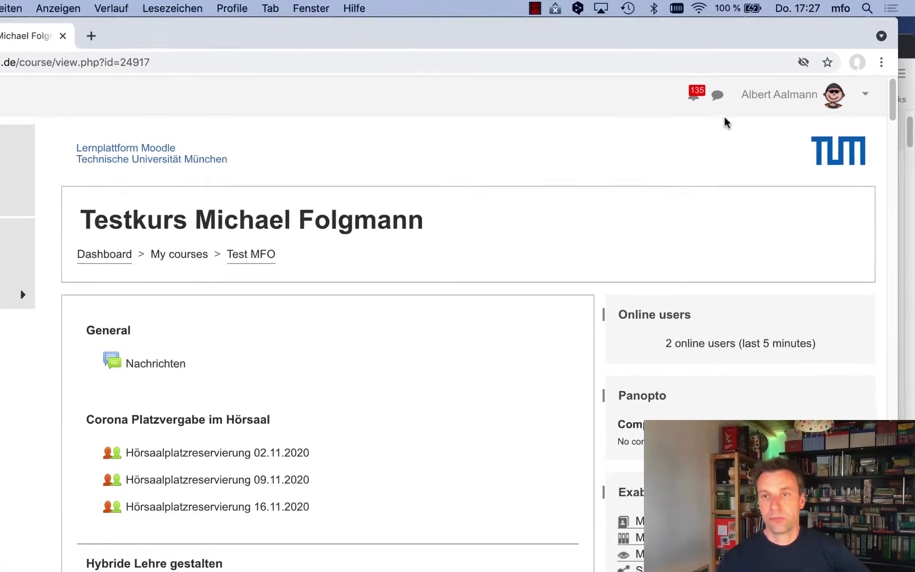
pyautogui.rightClick(454, 373)
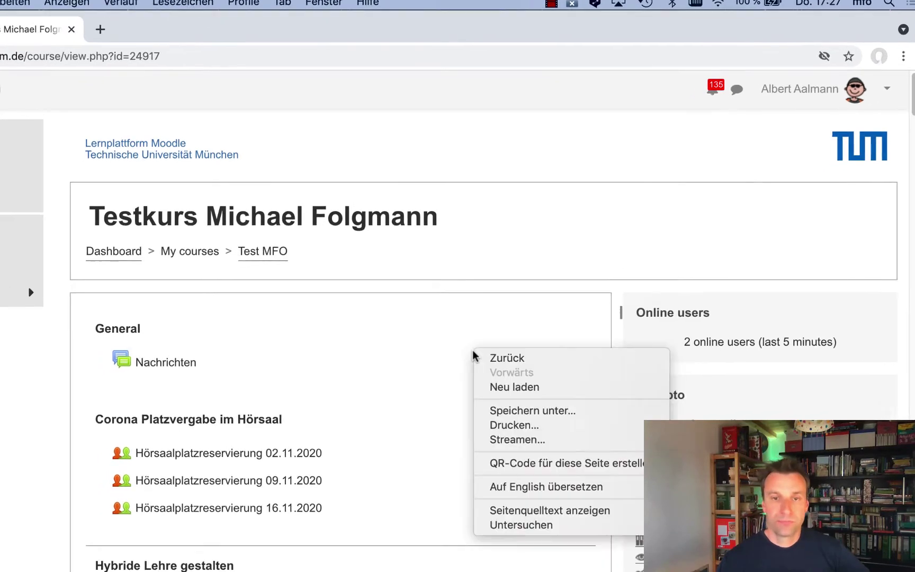
pyautogui.click(482, 392)
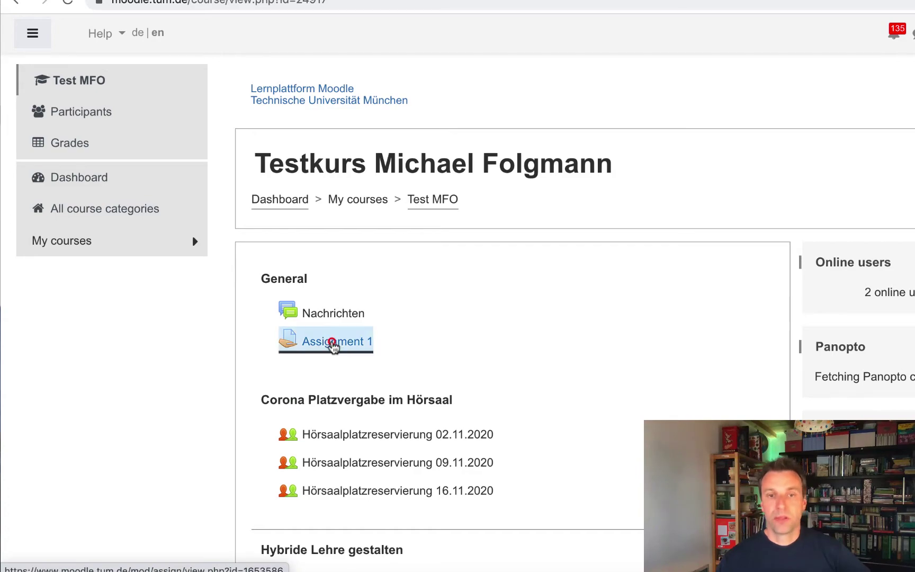
pyautogui.click(334, 345)
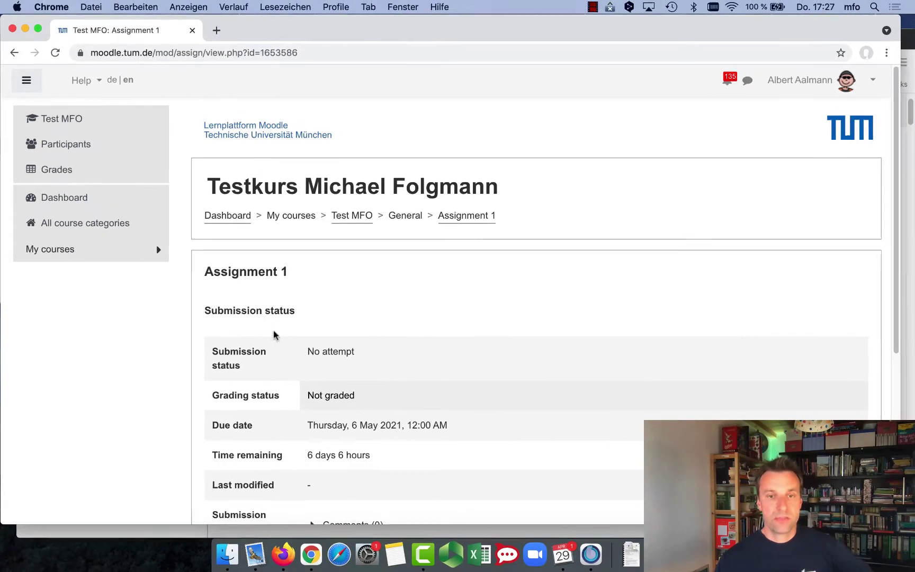
pyautogui.scroll(-5, 274, 335)
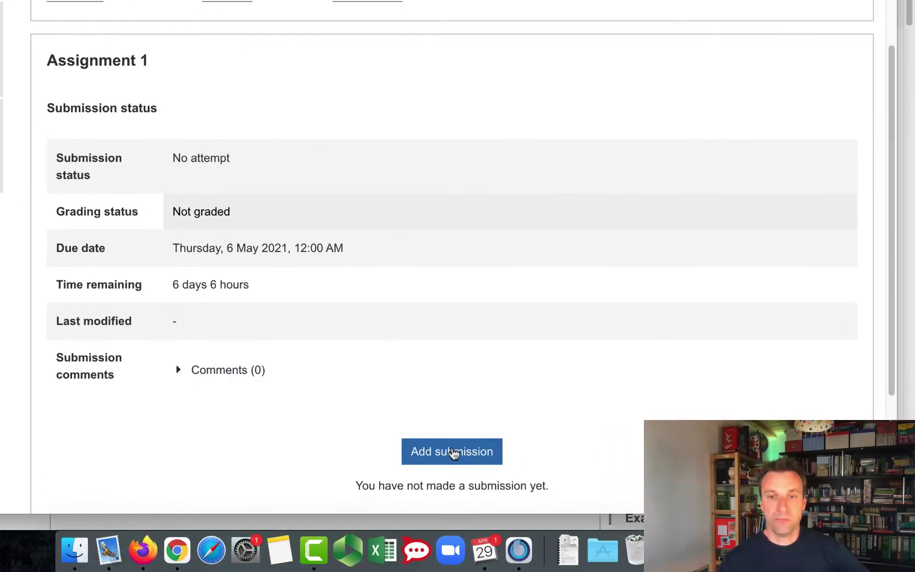
# Add a submission by uploading the student's PDF from the Feedback folder and save it.
pyautogui.click(454, 454)
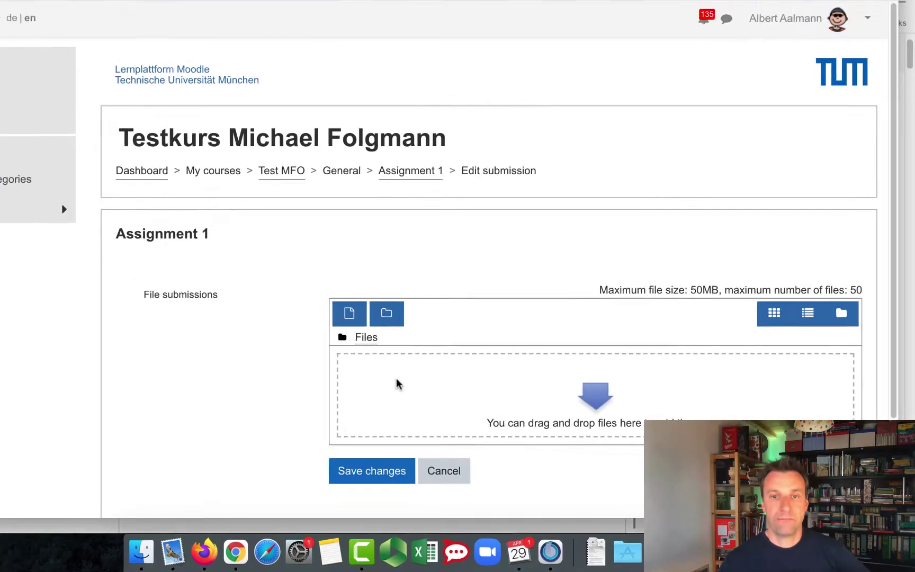
pyautogui.click(142, 552)
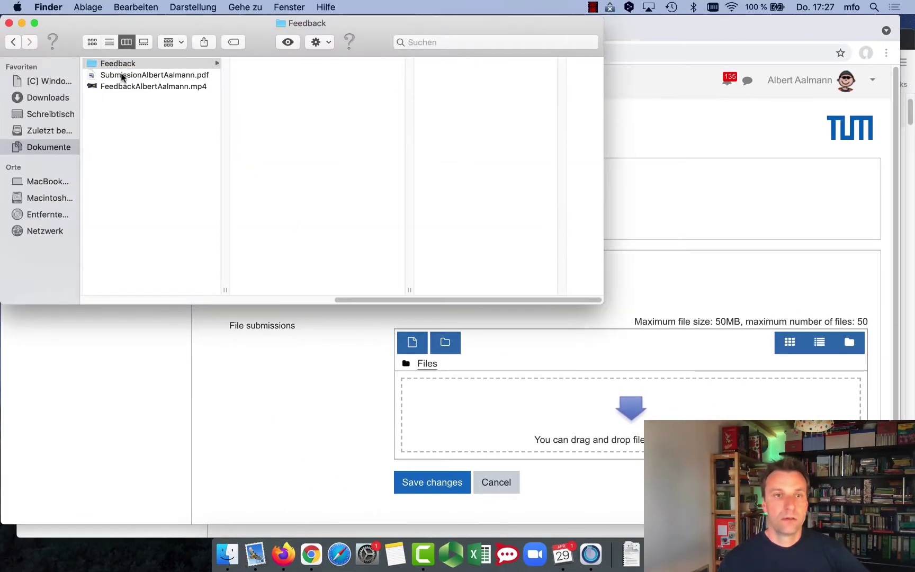
pyautogui.moveTo(121, 78); pyautogui.dragTo(500, 397)
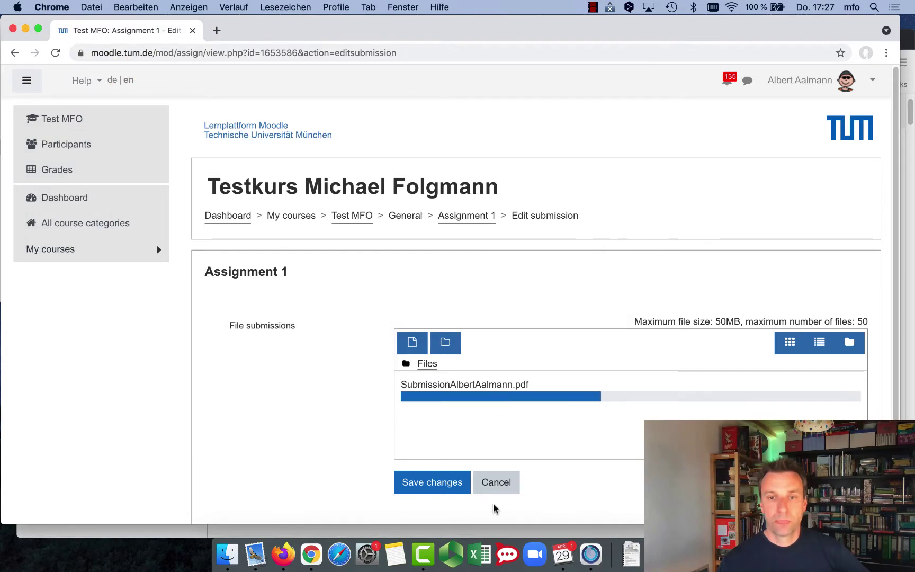
pyautogui.click(429, 494)
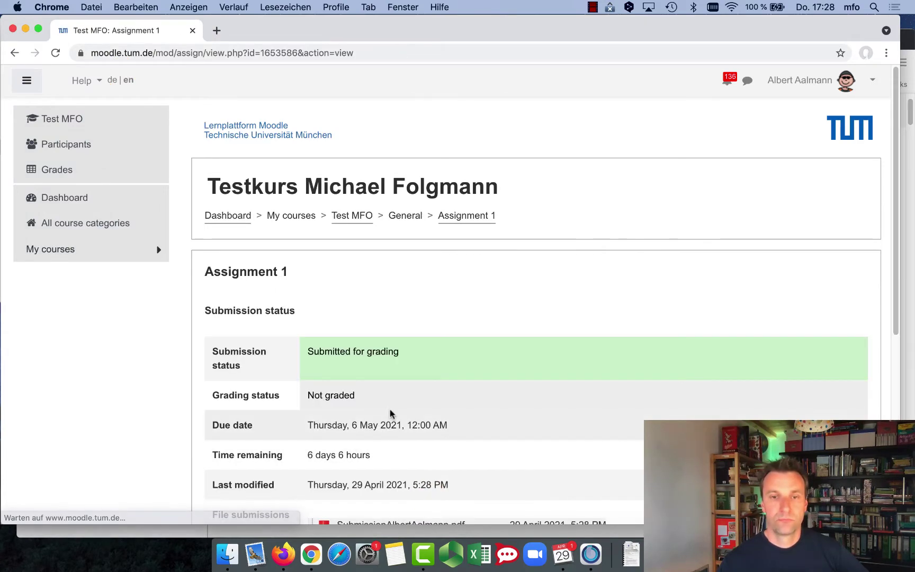
pyautogui.scroll(-3, 392, 411)
pyautogui.scroll(1, 551, 358)
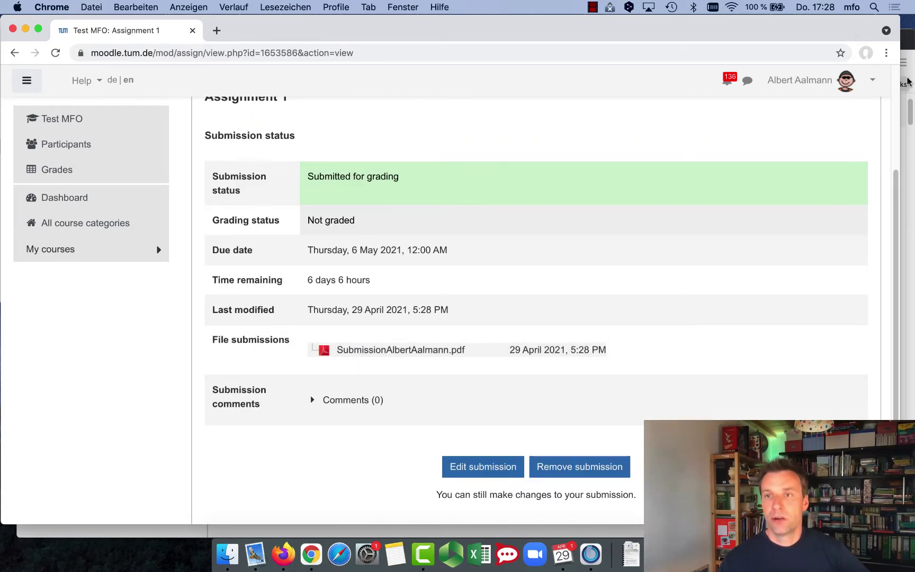
pyautogui.click(906, 53)
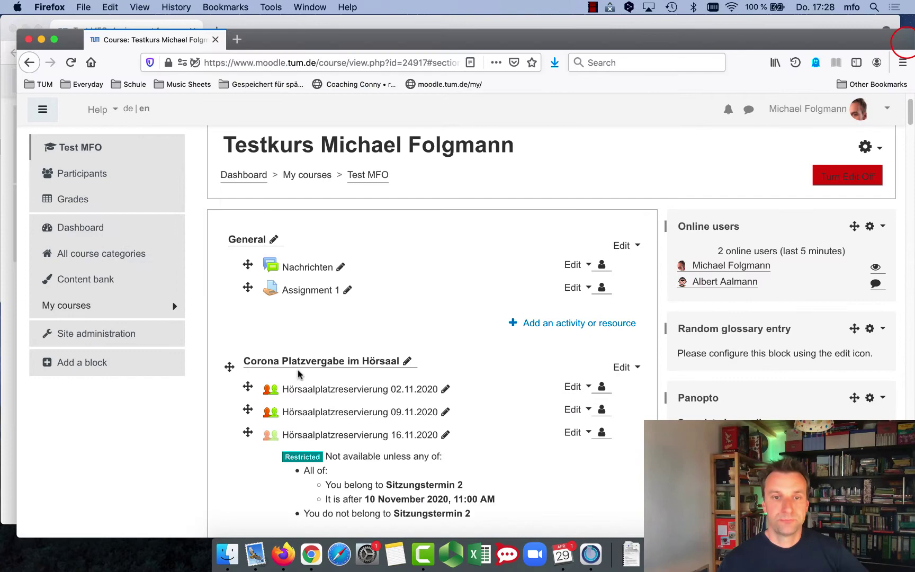
# As the teacher, open Assignment 1 and view all submissions.
pyautogui.click(305, 291)
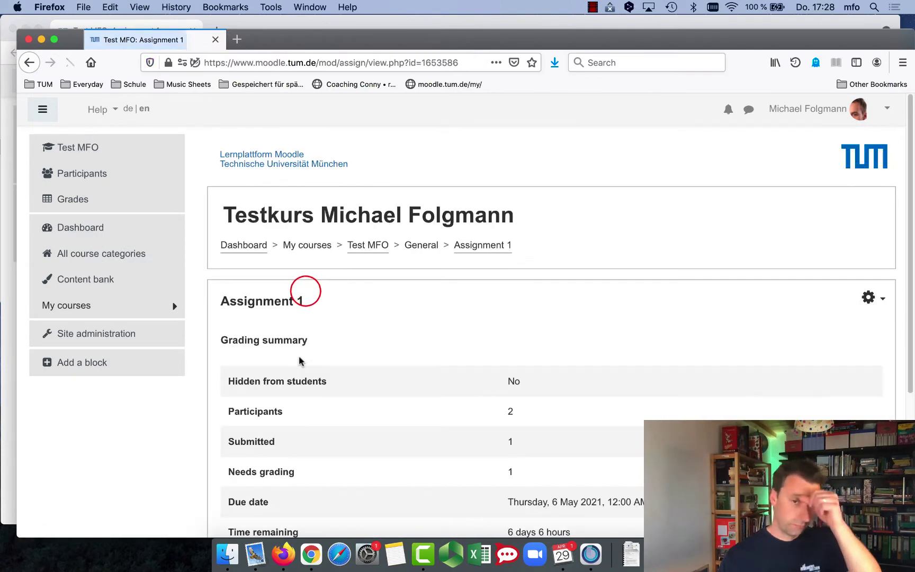
pyautogui.scroll(-2, 382, 355)
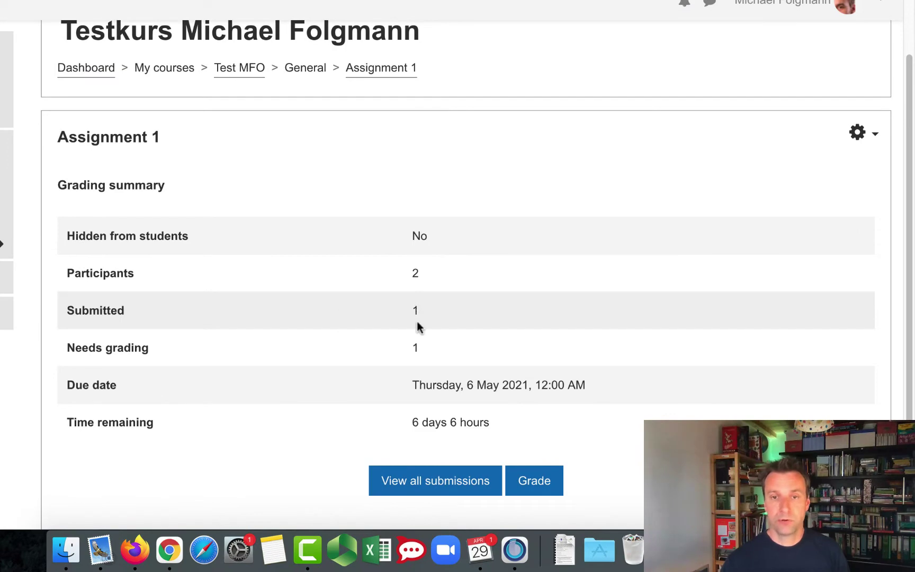
pyautogui.scroll(-1, 419, 329)
pyautogui.click(431, 446)
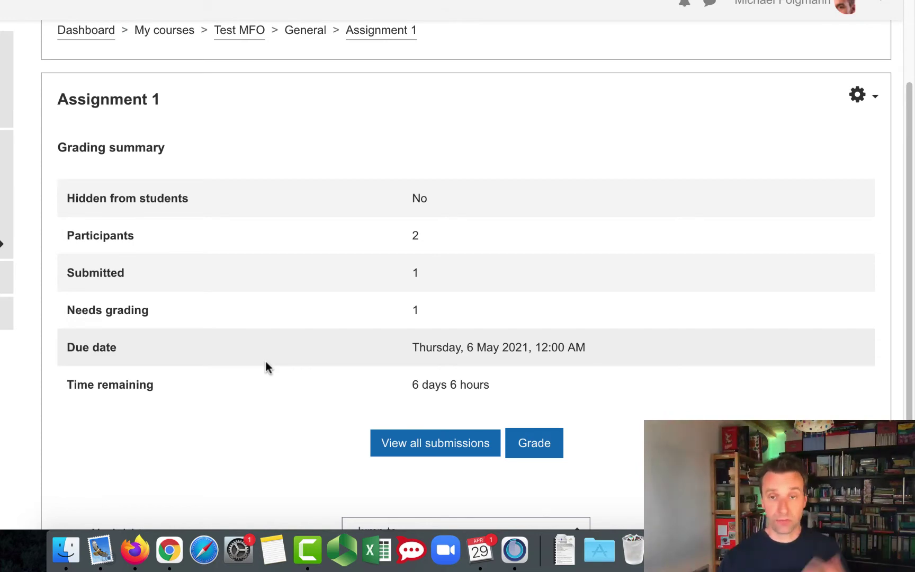
pyautogui.scroll(-5, 341, 358)
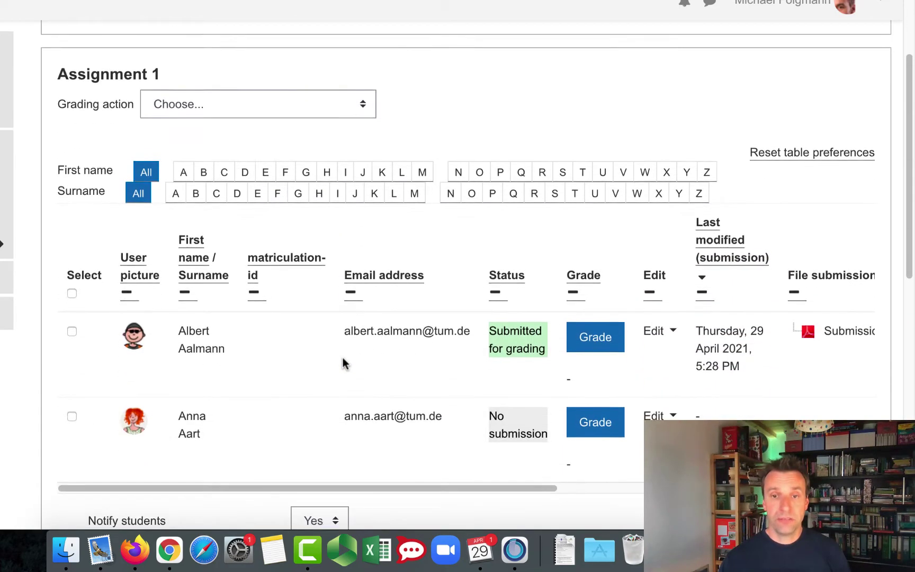
pyautogui.scroll(-1, 343, 363)
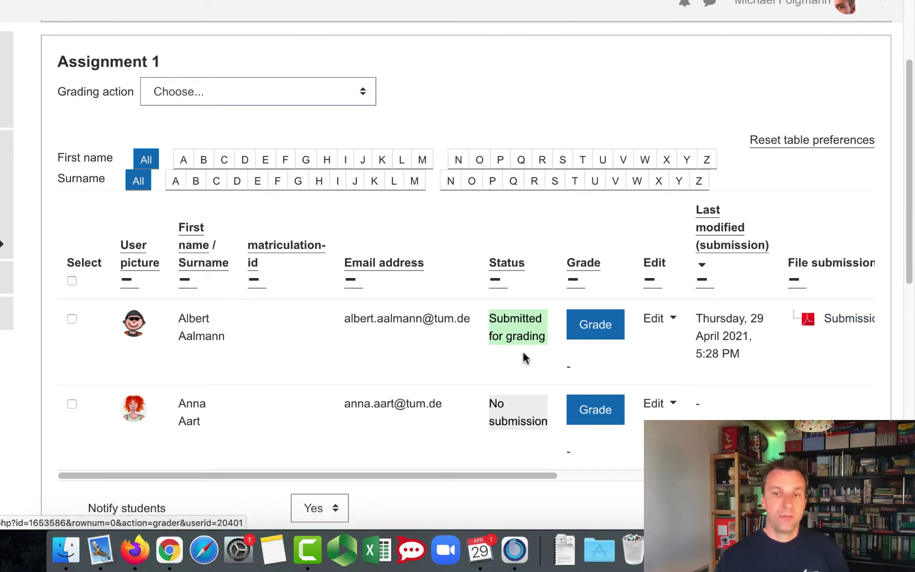
# Choose 'Download all submissions' as the grading action and save the resulting zip file.
pyautogui.scroll(1, 522, 355)
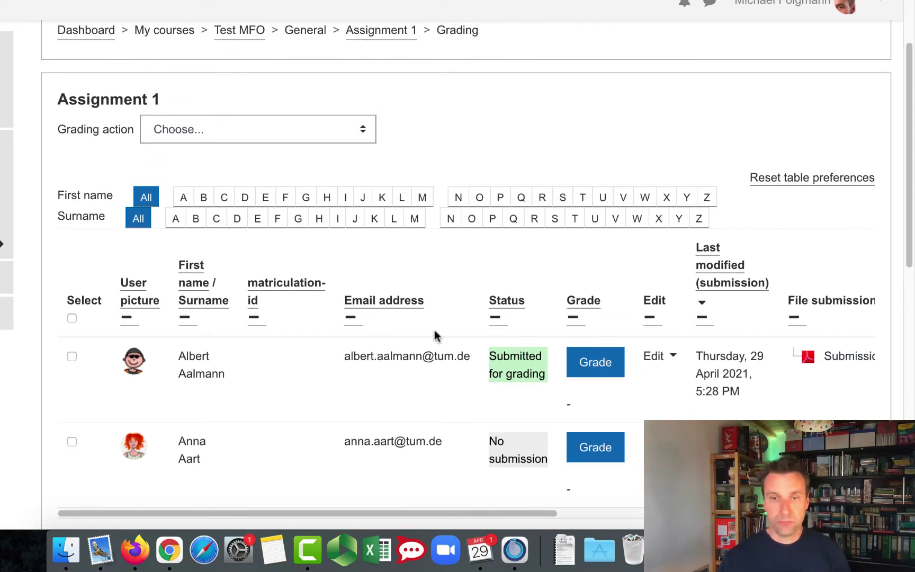
pyautogui.scroll(3, 370, 328)
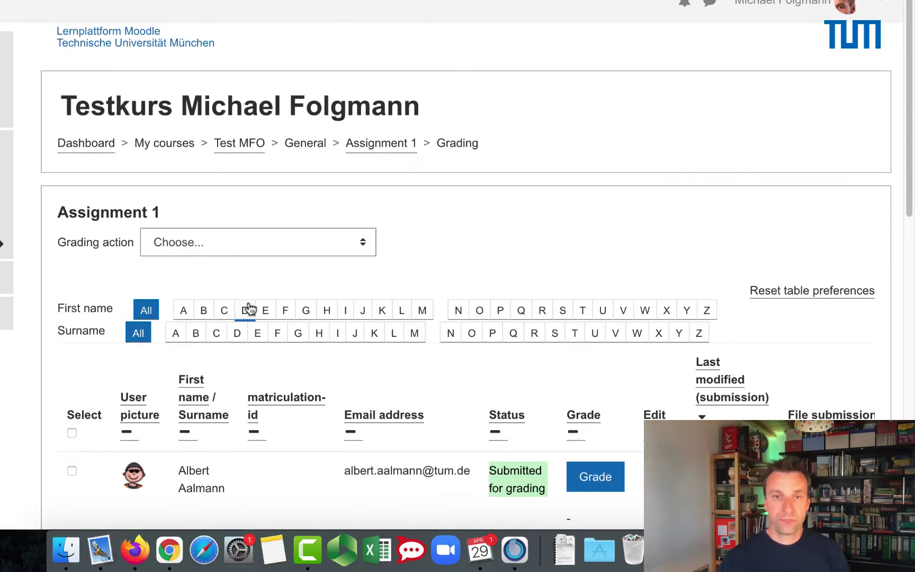
pyautogui.click(209, 245)
pyautogui.click(282, 257)
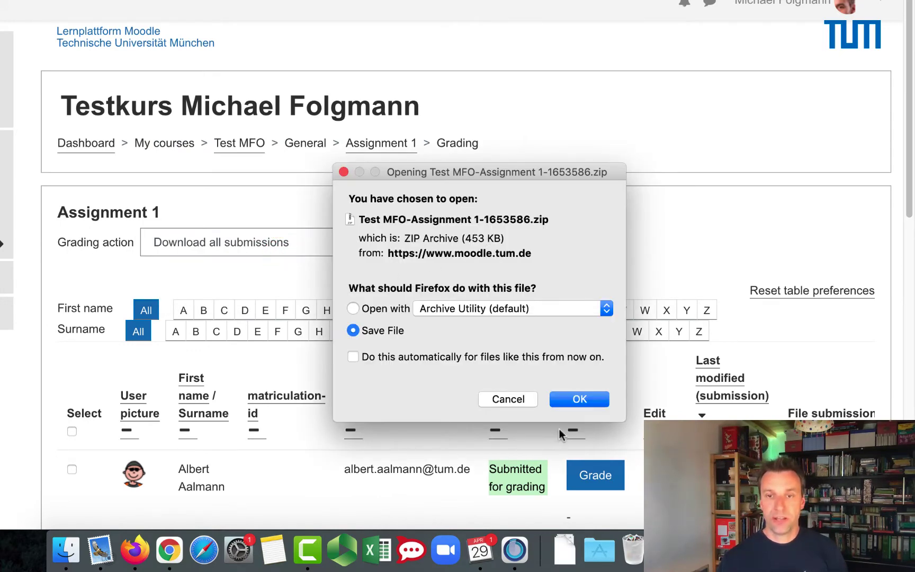
pyautogui.click(578, 401)
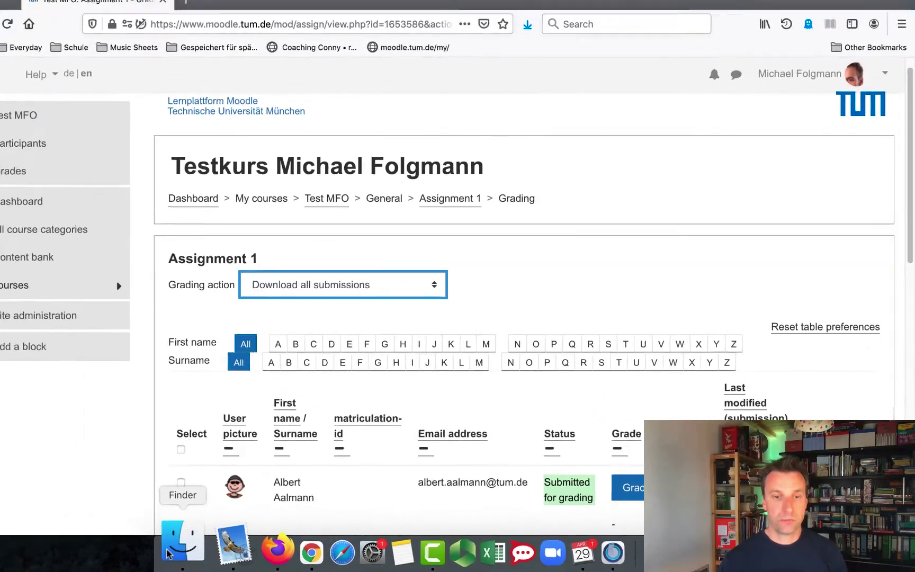
# Move the downloaded zip from Downloads into the Feedback folder and extract it.
pyautogui.click(166, 553)
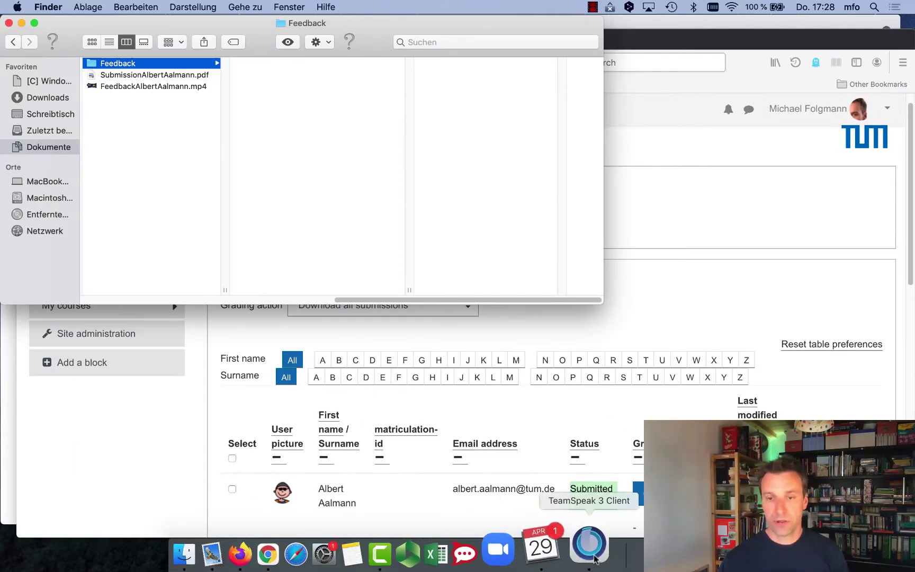
pyautogui.click(625, 550)
pyautogui.moveTo(621, 488); pyautogui.dragTo(298, 257)
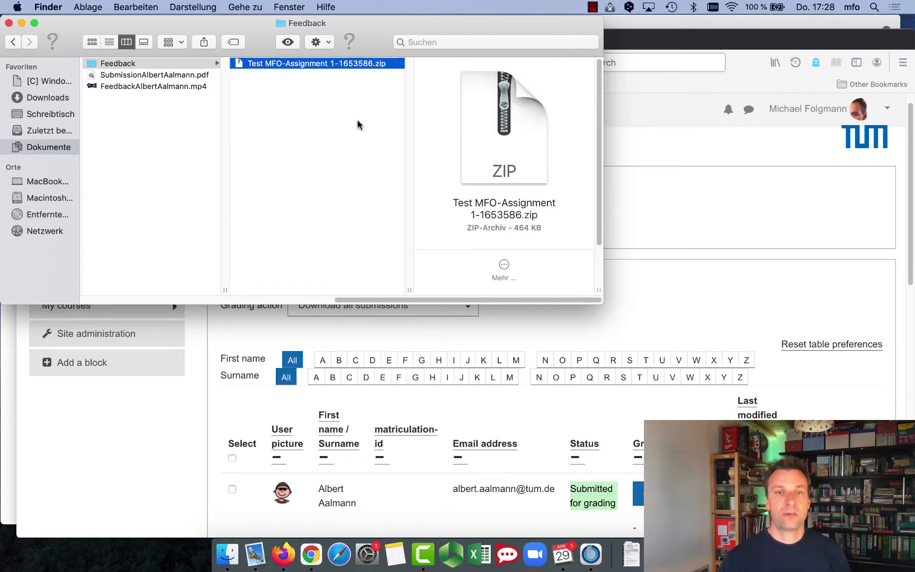
pyautogui.doubleClick(289, 64)
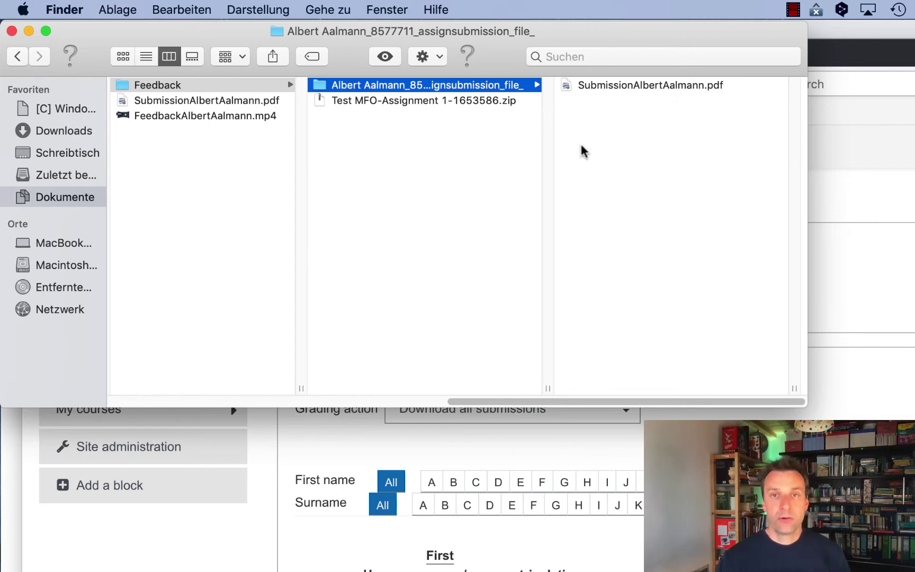
# Move the feedback mp4 video into the student's extracted submission folder.
pyautogui.click(169, 117)
pyautogui.moveTo(161, 118); pyautogui.dragTo(177, 87)
pyautogui.click(271, 84)
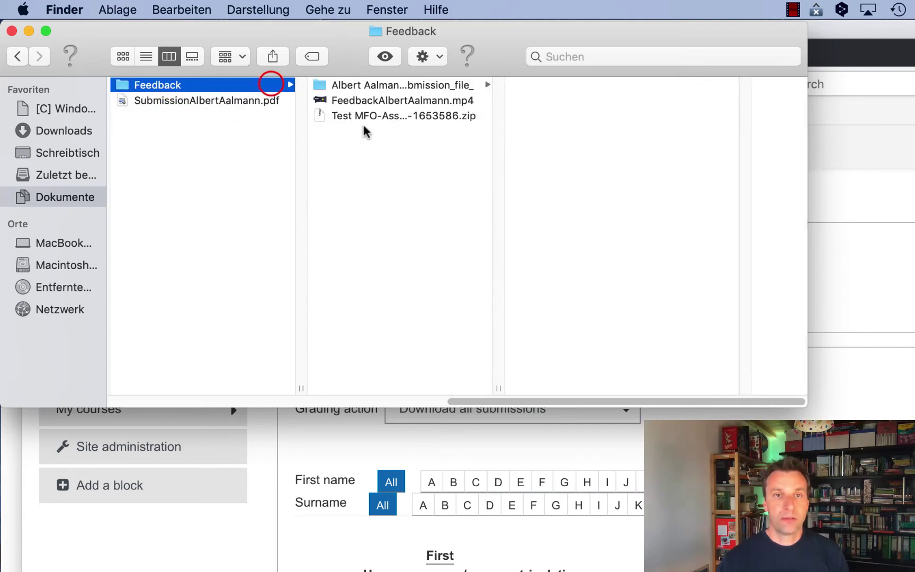
pyautogui.moveTo(386, 102); pyautogui.dragTo(408, 88)
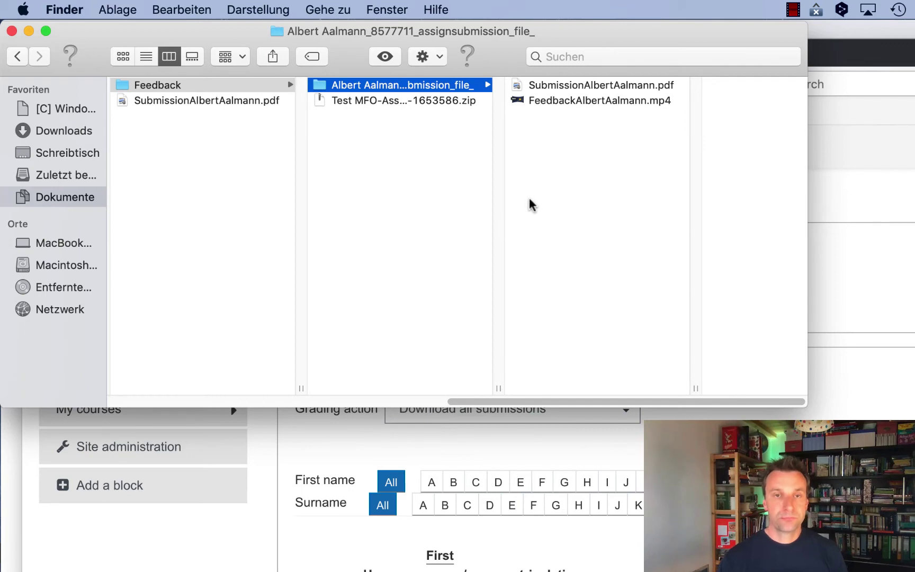
# Move the original submissions zip to the trash.
pyautogui.click(390, 101)
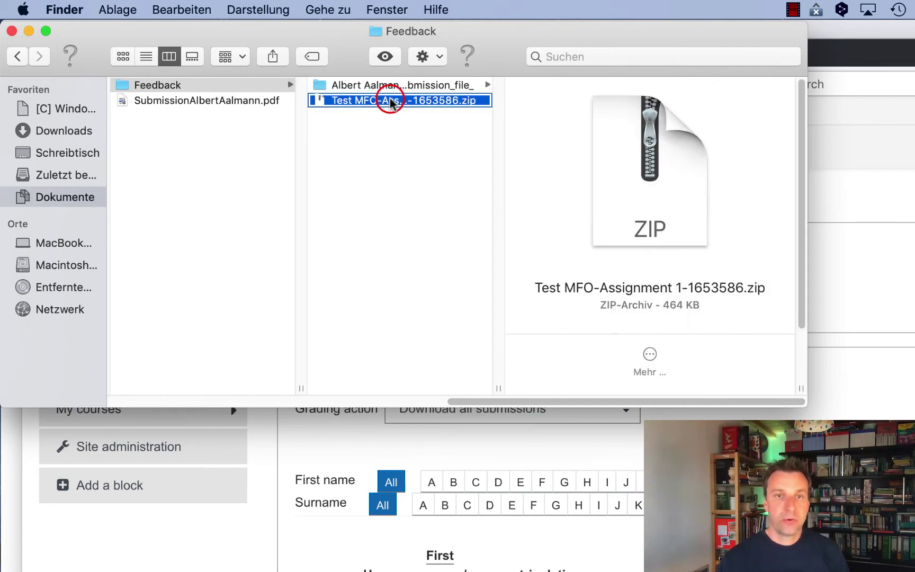
pyautogui.rightClick(390, 101)
pyautogui.click(418, 146)
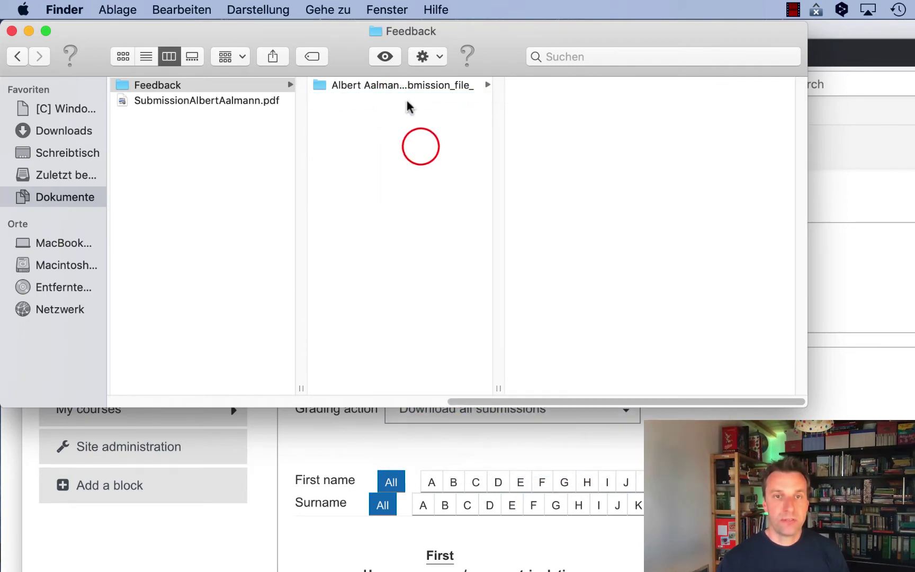
# Compress the student's submission folder into a new zip.
pyautogui.rightClick(347, 85)
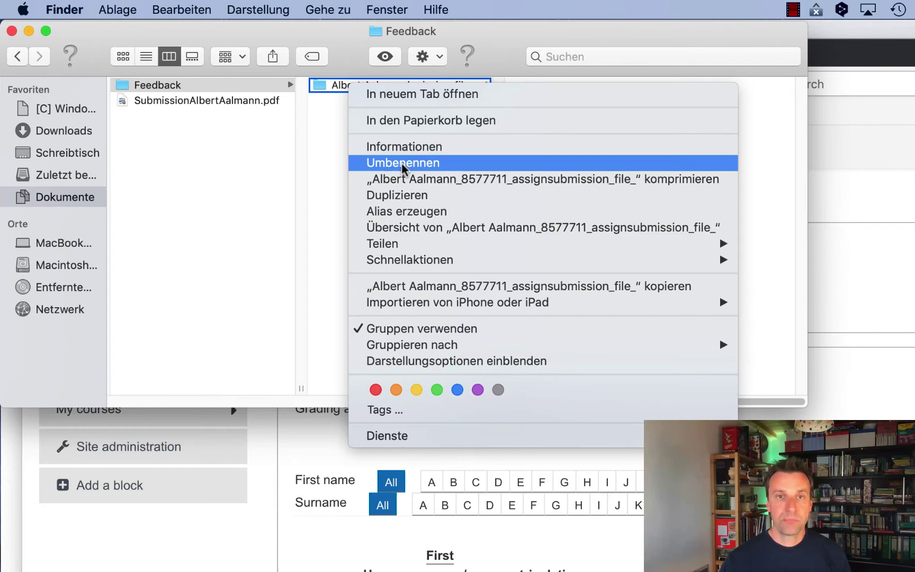
pyautogui.click(410, 179)
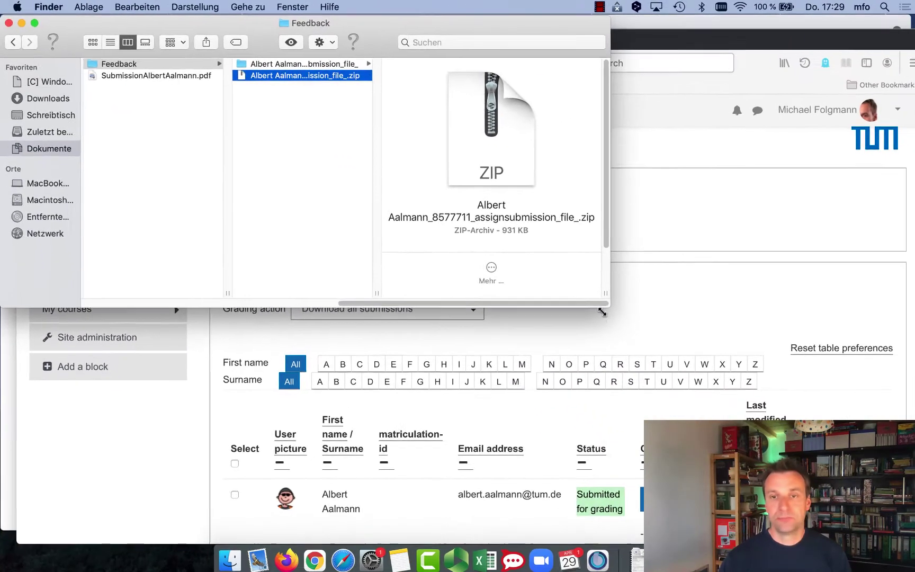
pyautogui.click(909, 386)
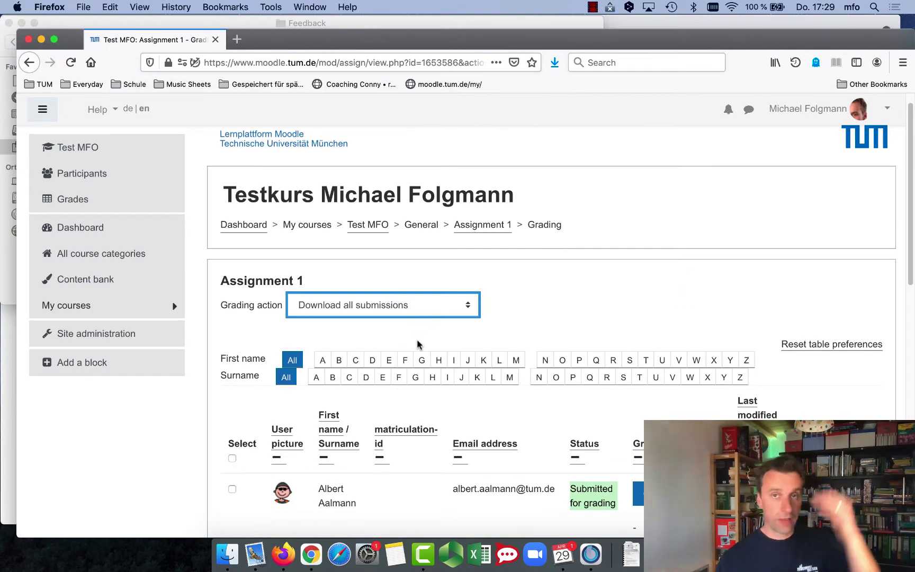
# Choose 'Upload multiple feedback files in a zip' and drop the new zip onto the upload area.
pyautogui.click(393, 310)
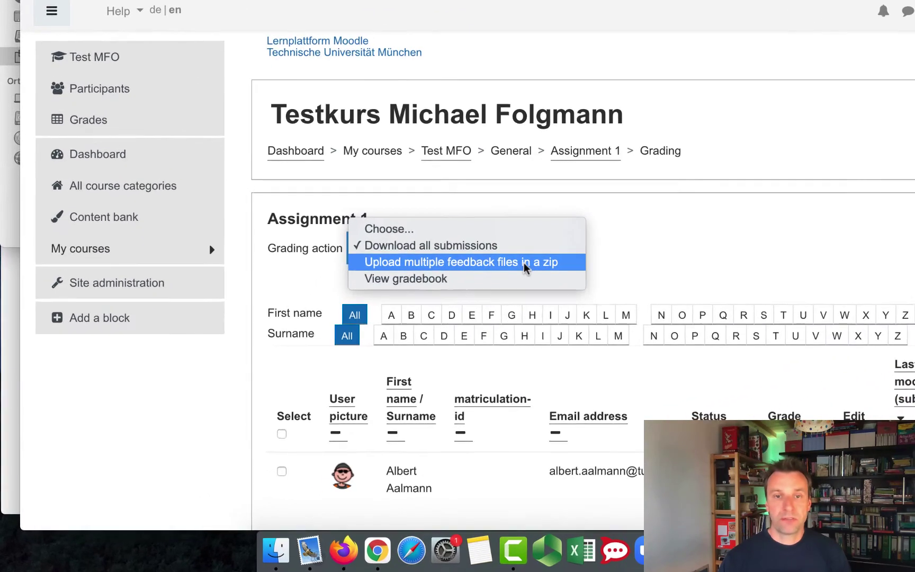
pyautogui.click(432, 317)
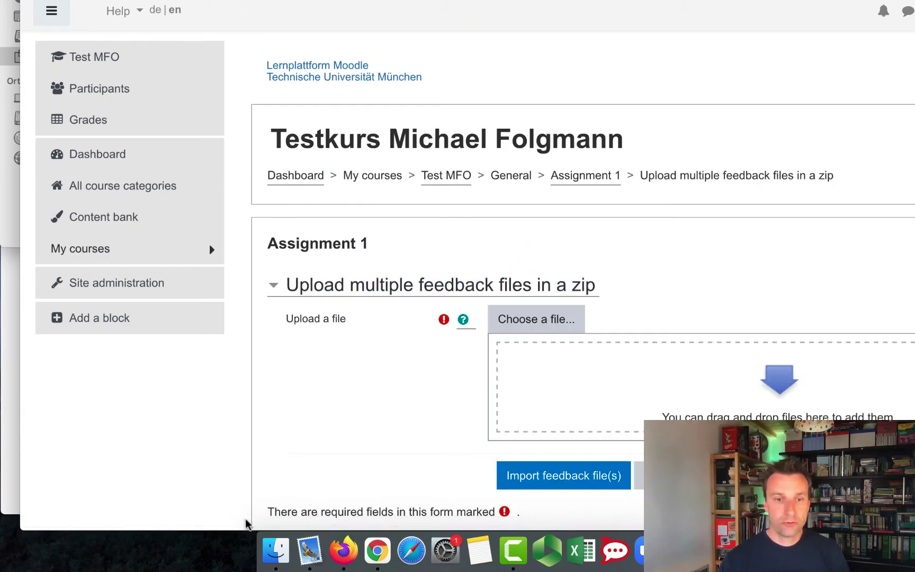
pyautogui.click(267, 548)
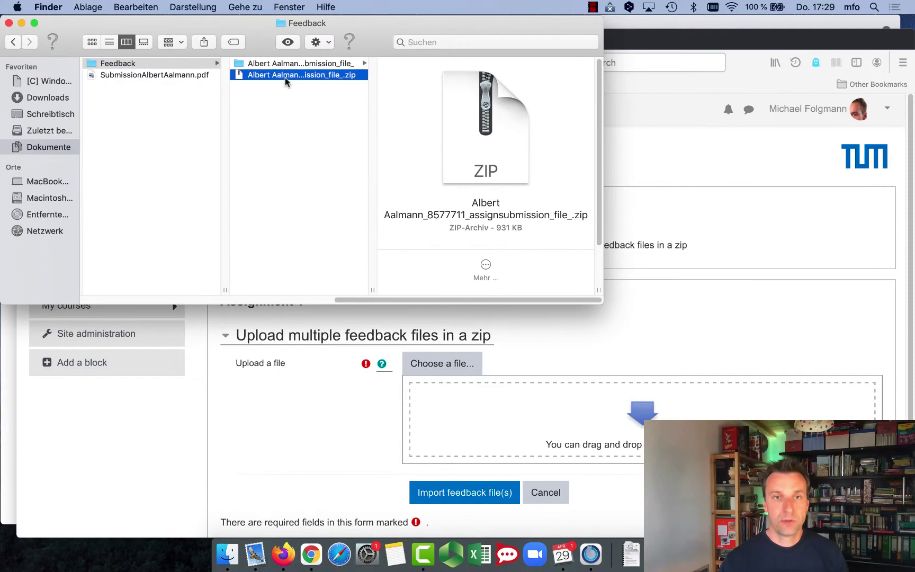
pyautogui.moveTo(286, 78); pyautogui.dragTo(562, 421)
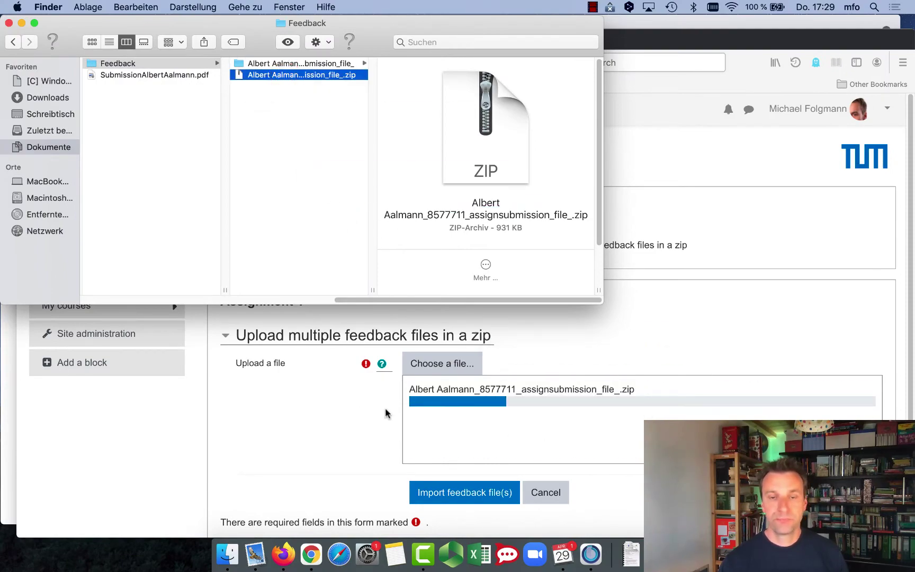
pyautogui.click(343, 409)
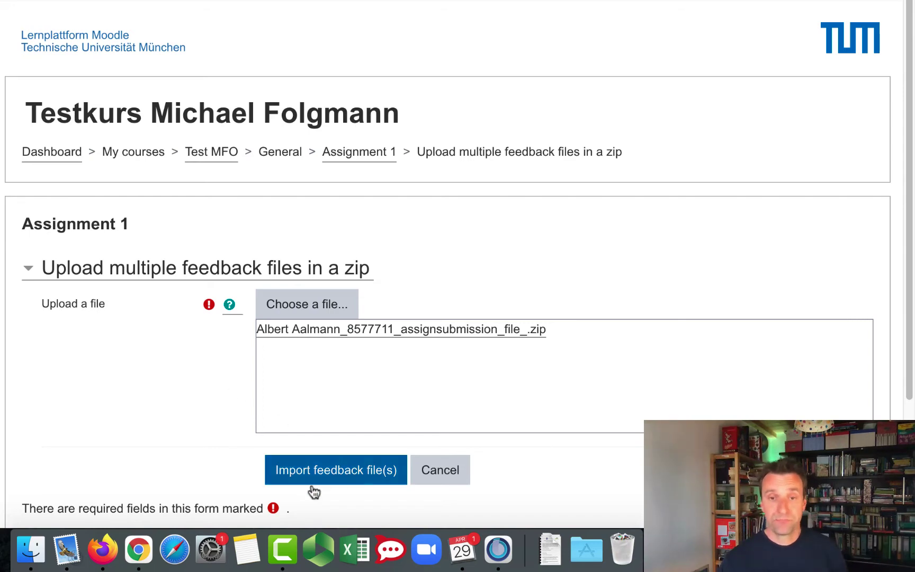
# Import the feedback zip, confirm adding 1 feedback file for the student, and continue to grading.
pyautogui.click(318, 470)
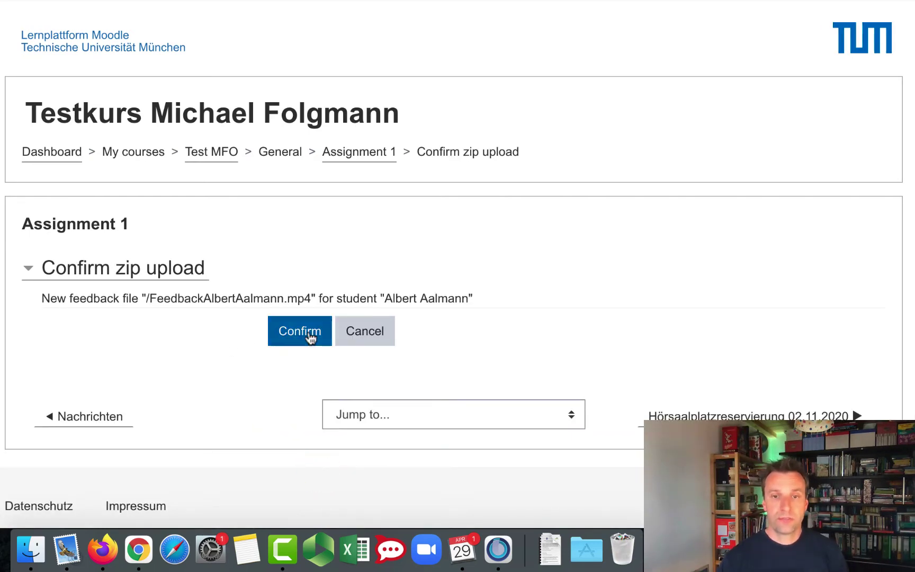
pyautogui.click(310, 338)
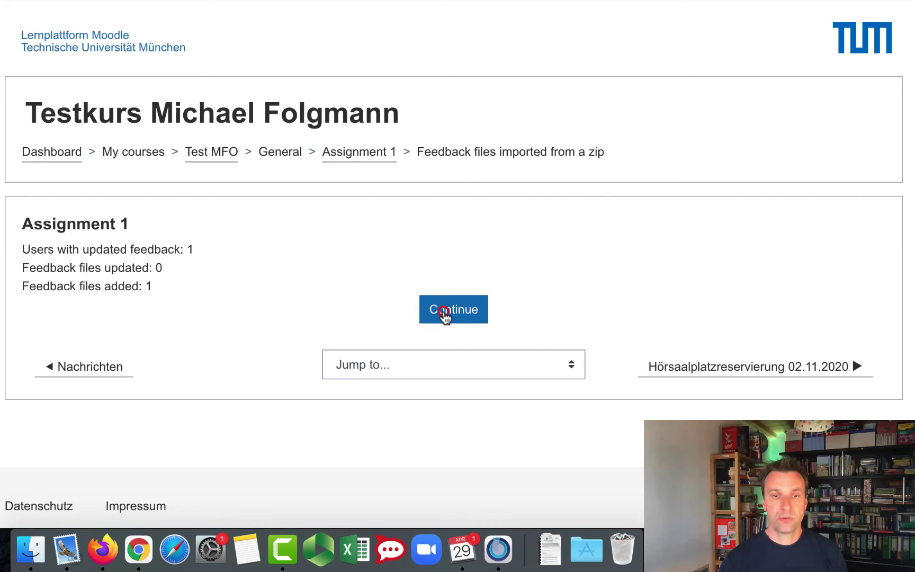
pyautogui.click(445, 313)
pyautogui.scroll(-2, 343, 246)
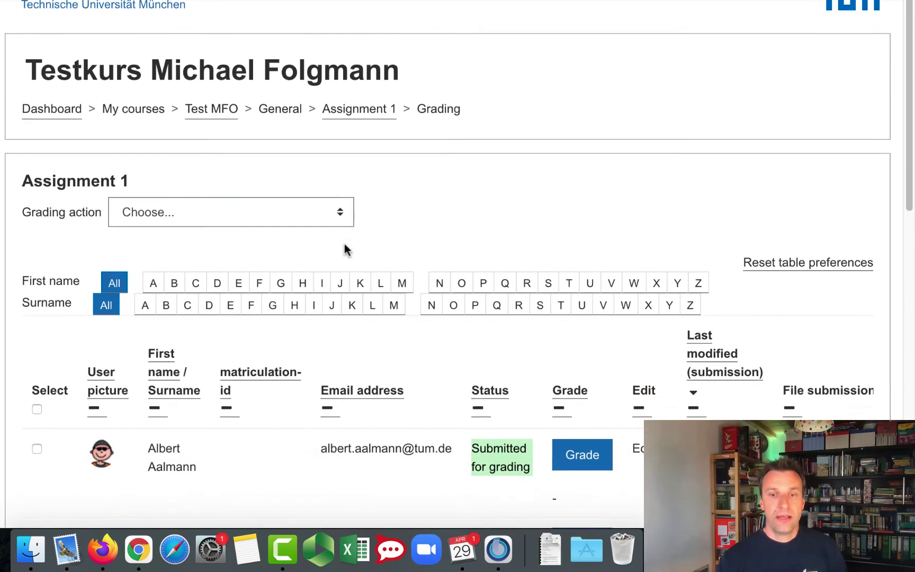
pyautogui.scroll(-5, 345, 246)
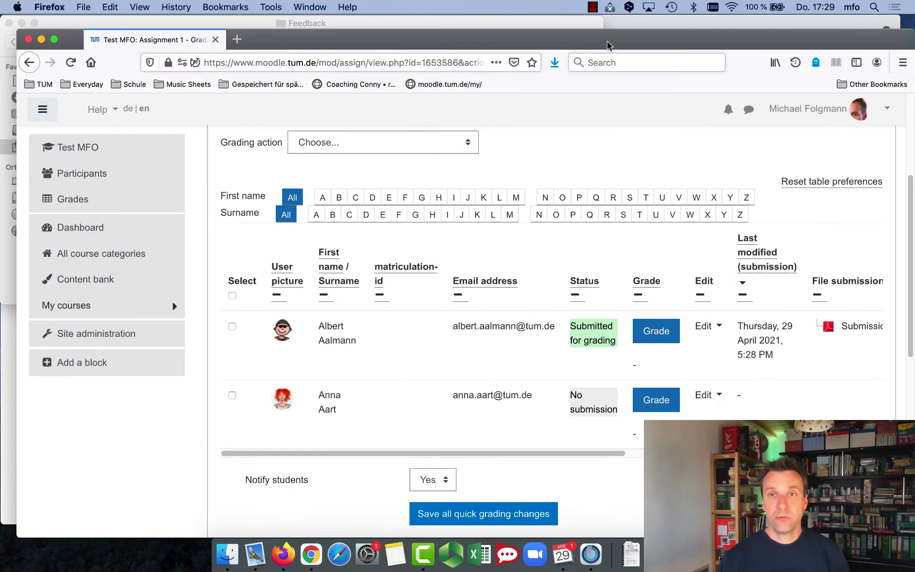
# Reload Assignment 1 in the student's browser and scroll down to the newly listed feedback video.
pyautogui.click(620, 24)
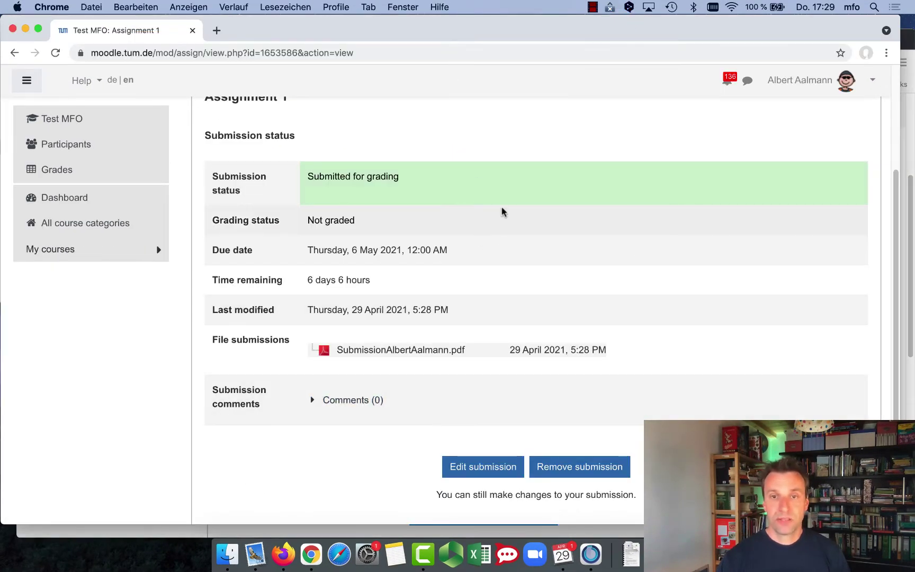
pyautogui.scroll(5, 503, 209)
pyautogui.rightClick(474, 281)
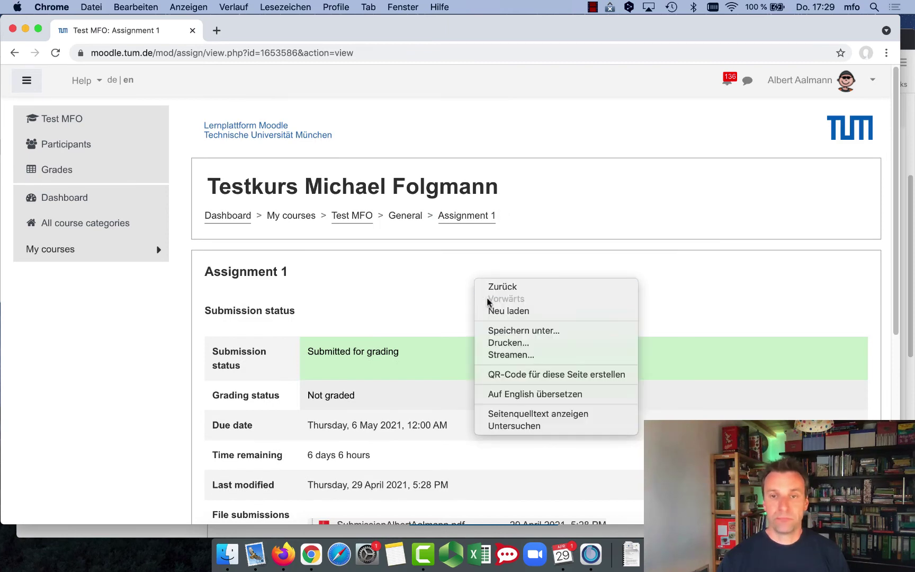
pyautogui.click(506, 310)
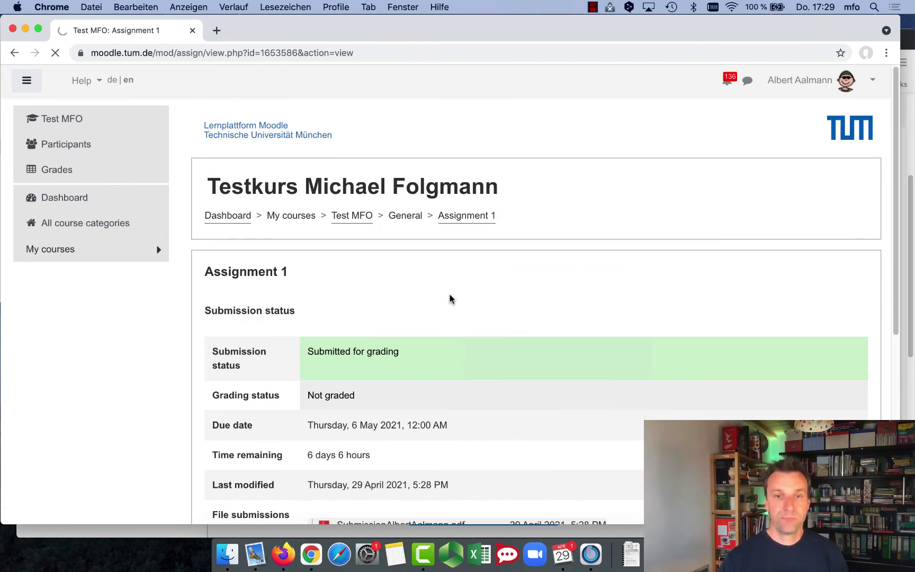
pyautogui.scroll(-2, 450, 298)
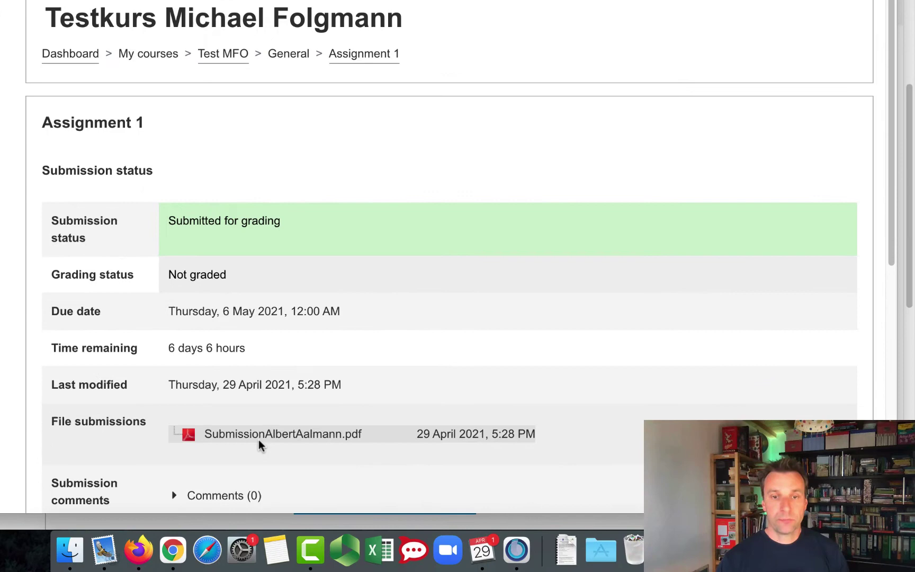
pyautogui.scroll(-7, 300, 239)
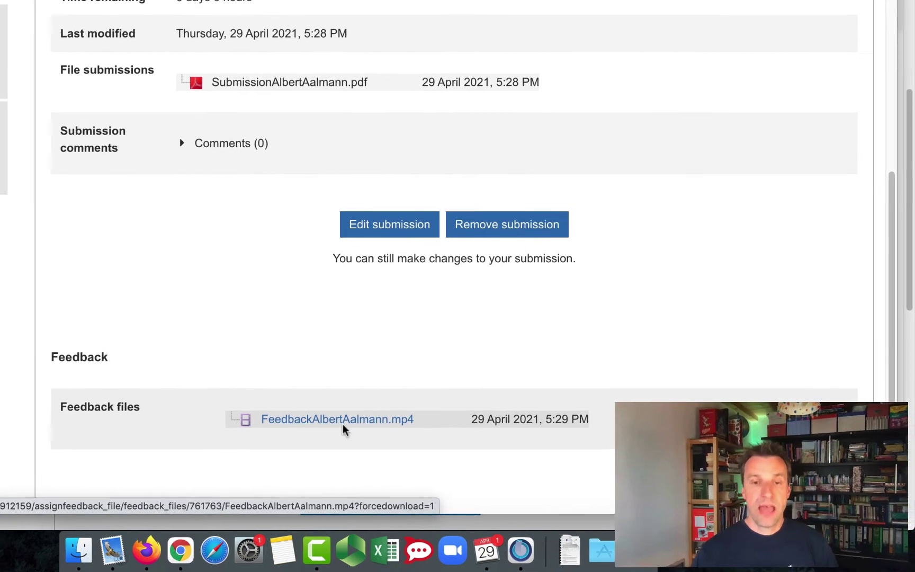
# Play the student's mp4 feedback video from the Feedback files list.
pyautogui.click(335, 420)
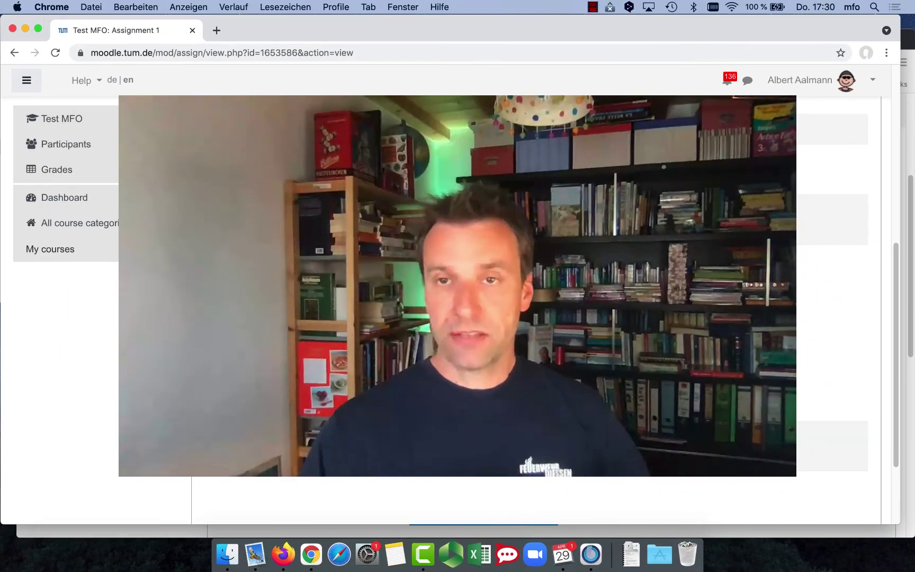